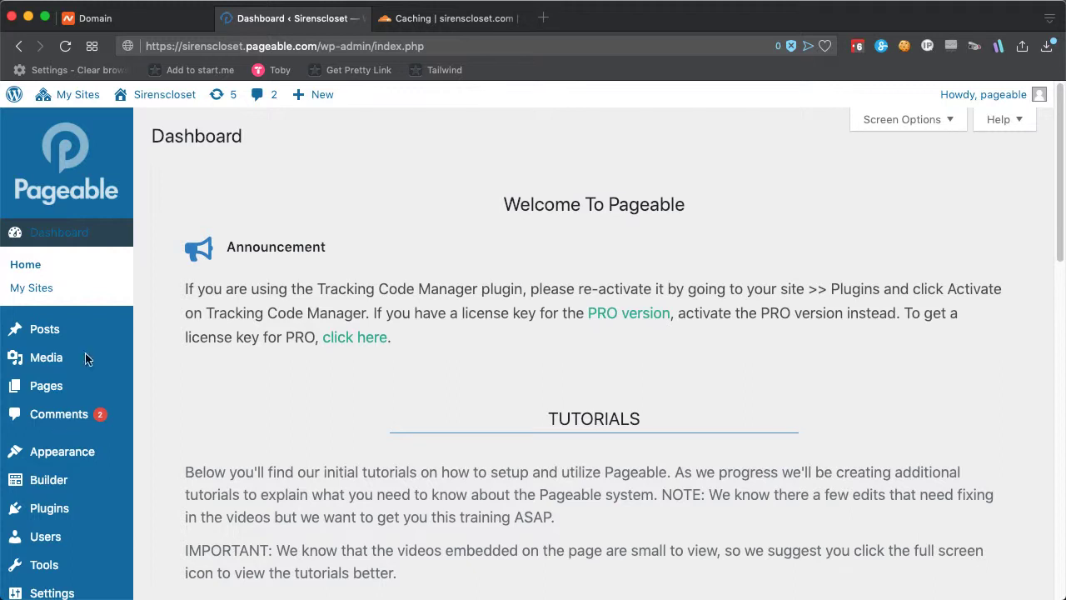
- Open the site's comments list and bring up the moderation actions for the first pending comment
click(100, 418)
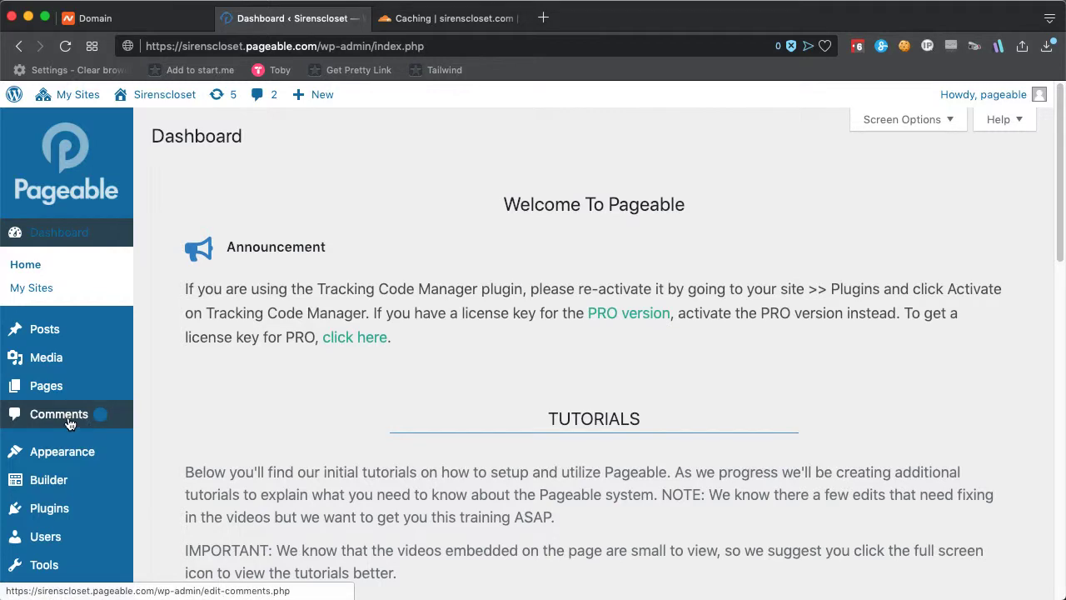
click(70, 422)
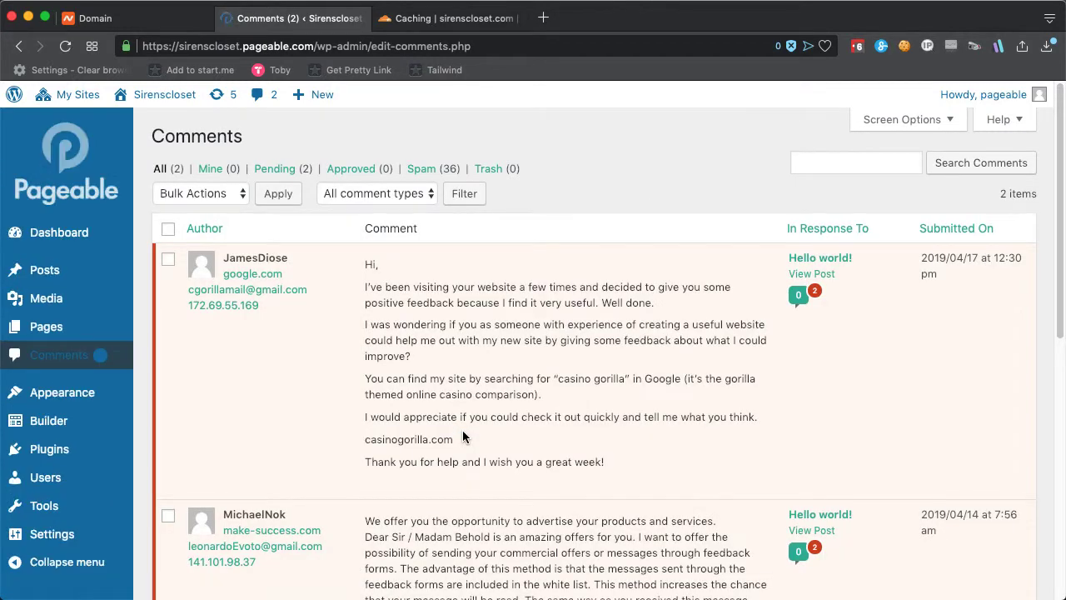
scroll(462, 436, down, 1)
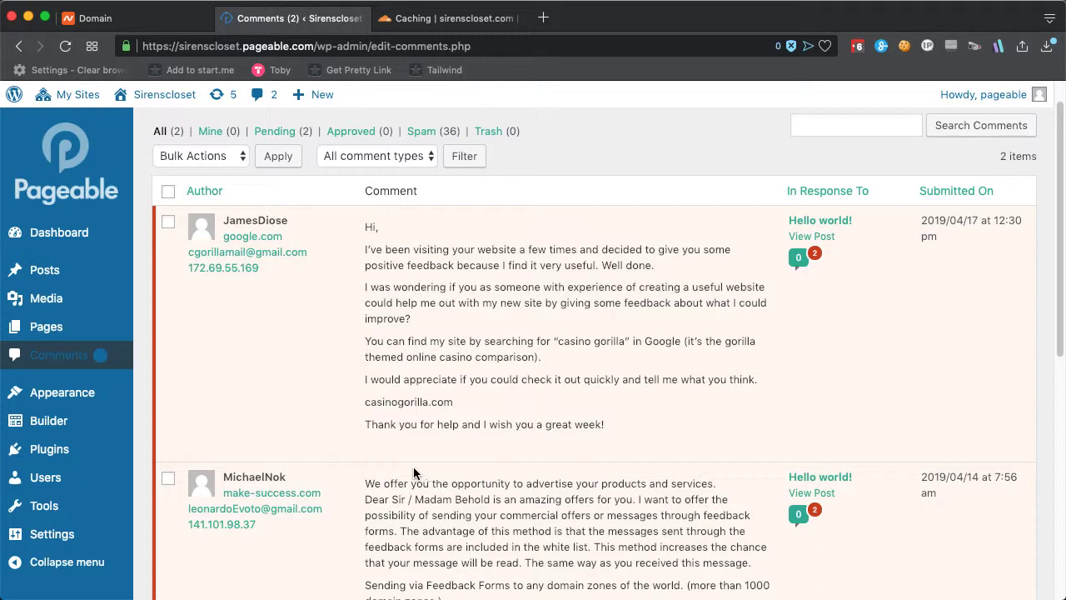
mouse_move(431, 459)
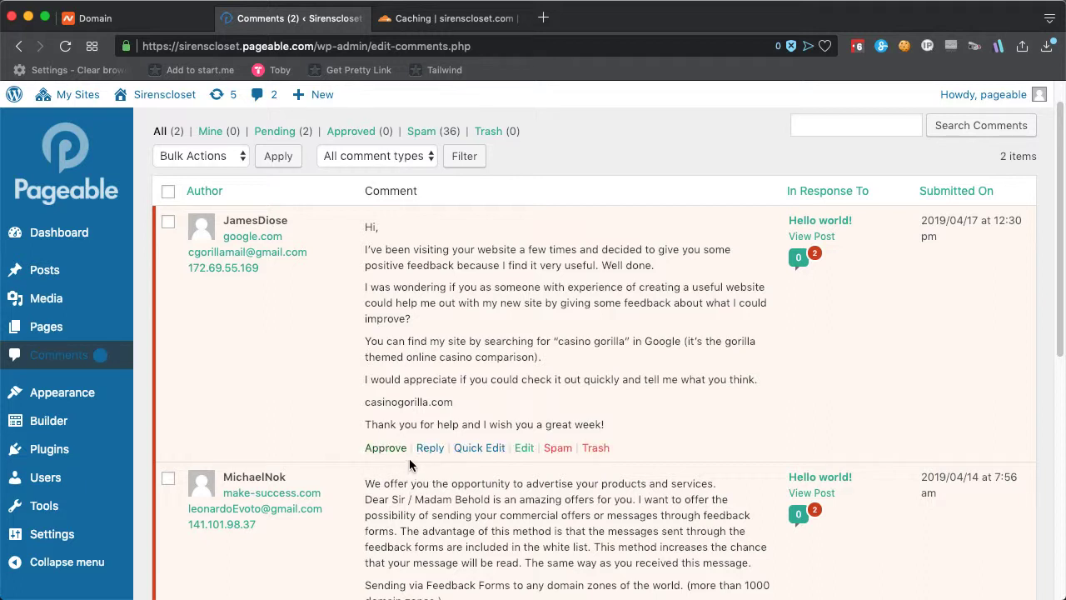
mouse_move(664, 455)
- Move all pending comments to the trash with a bulk action and permanently empty the comment trash
click(169, 193)
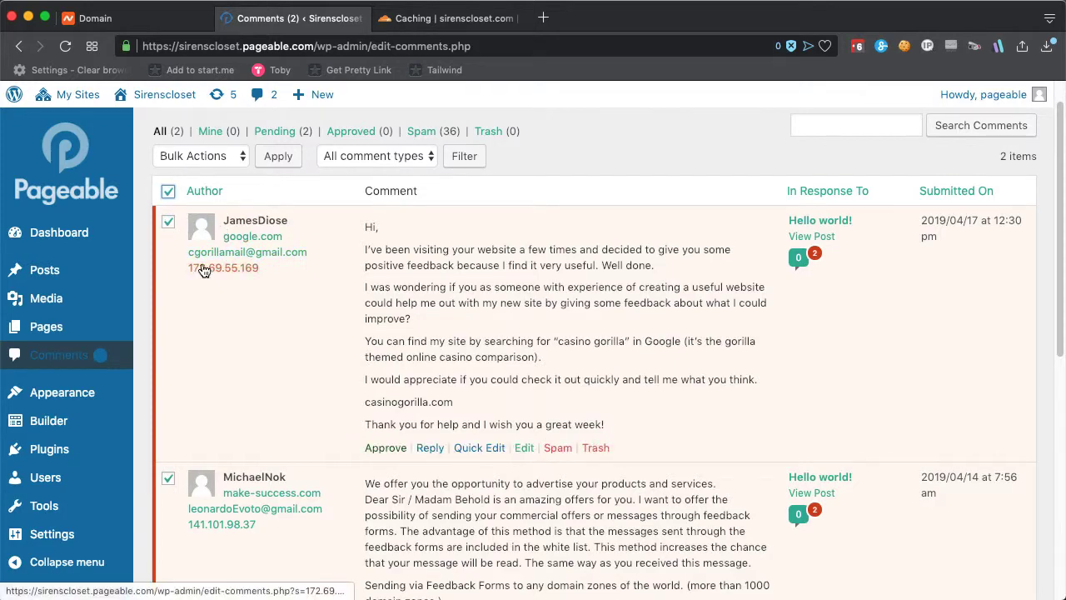
scroll(254, 381, down, 1)
scroll(254, 380, down, 5)
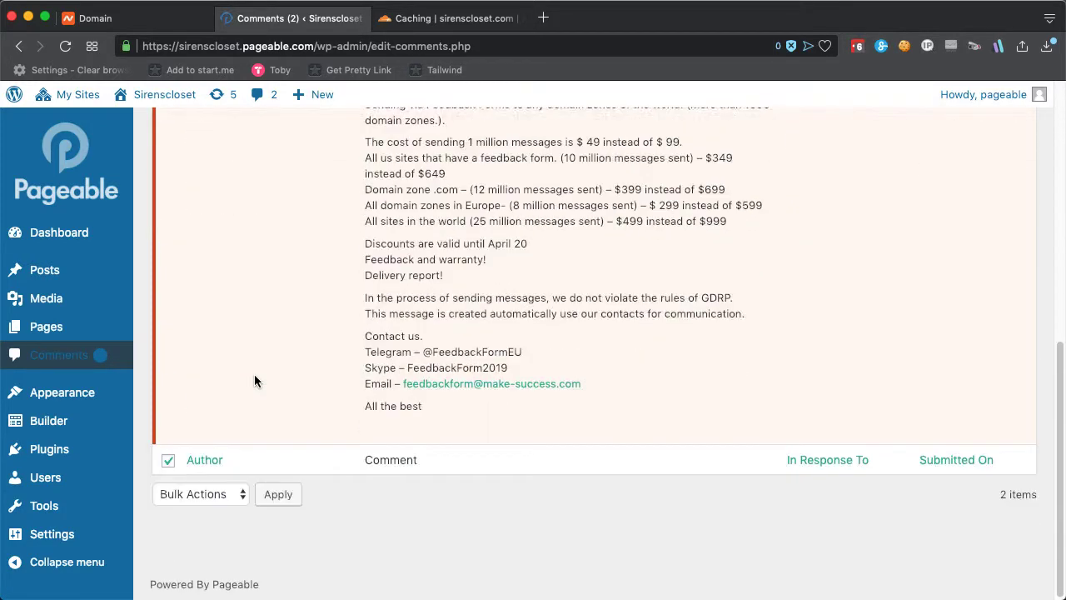
scroll(254, 376, up, 6)
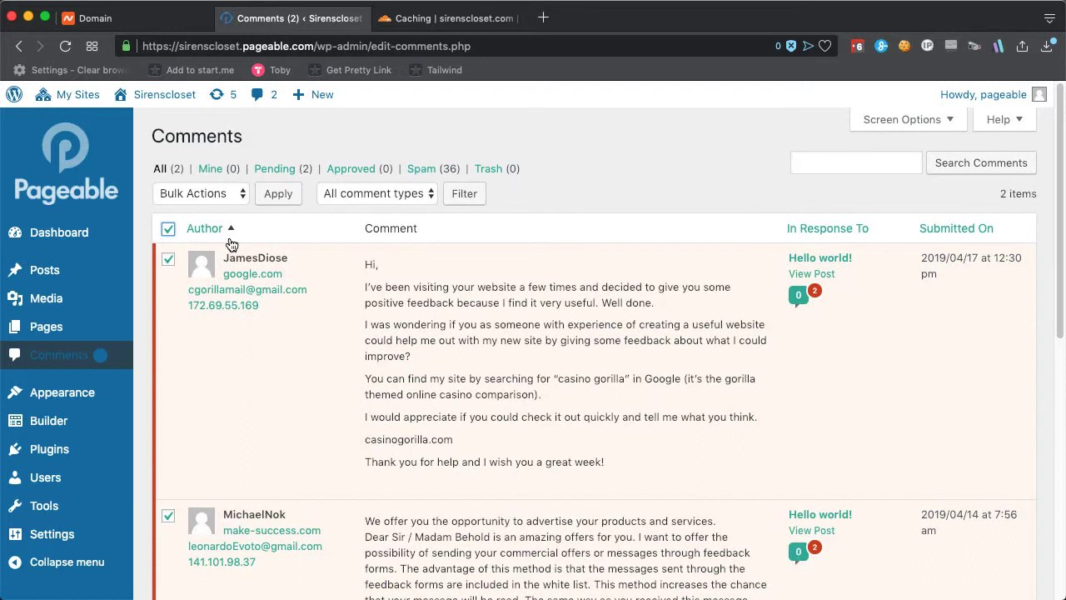
click(208, 193)
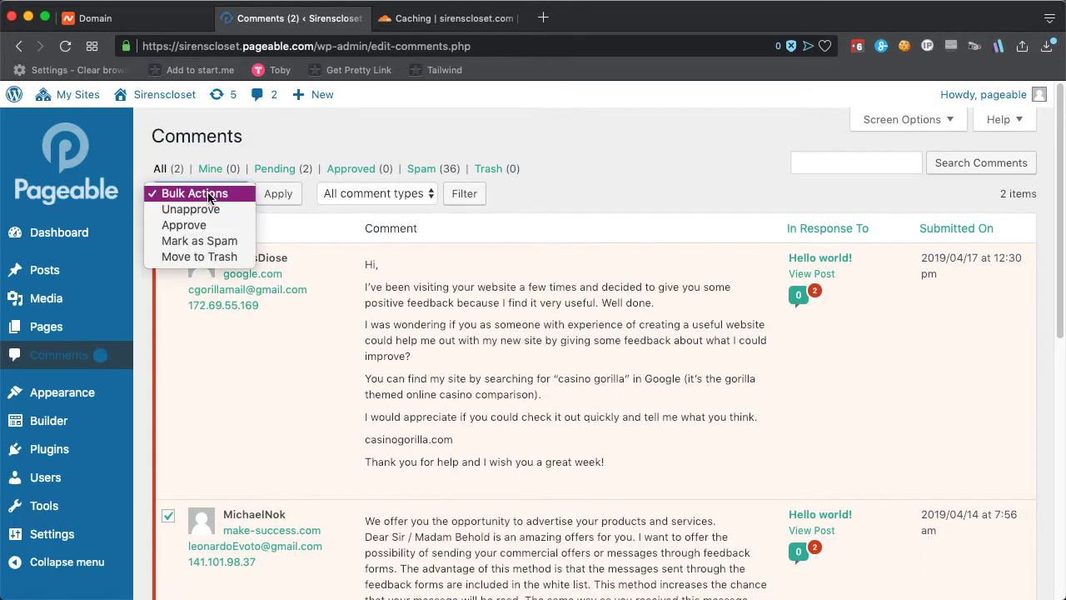
click(192, 259)
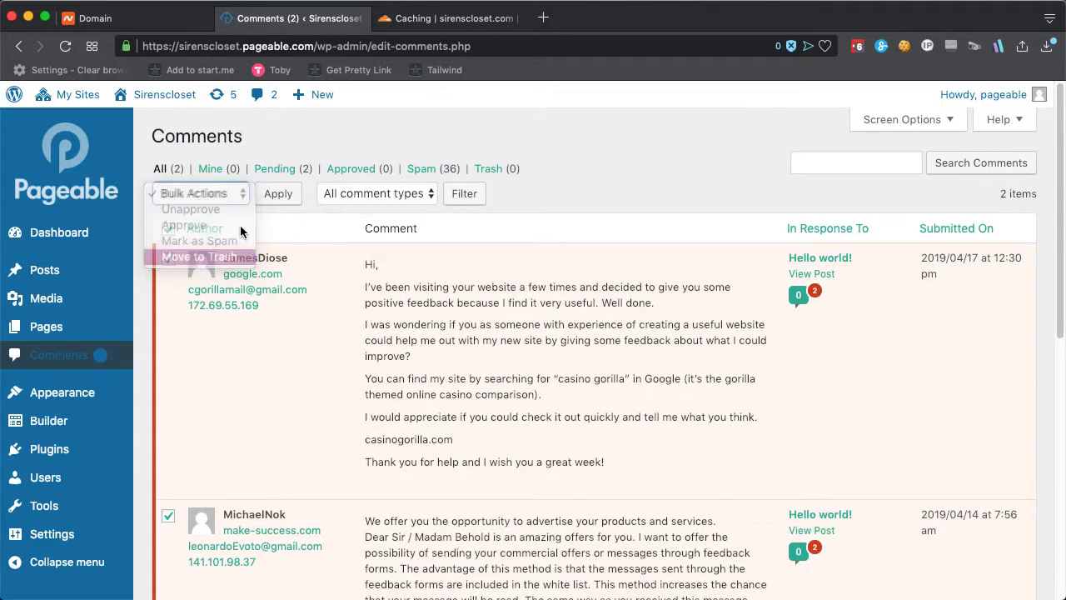
click(278, 193)
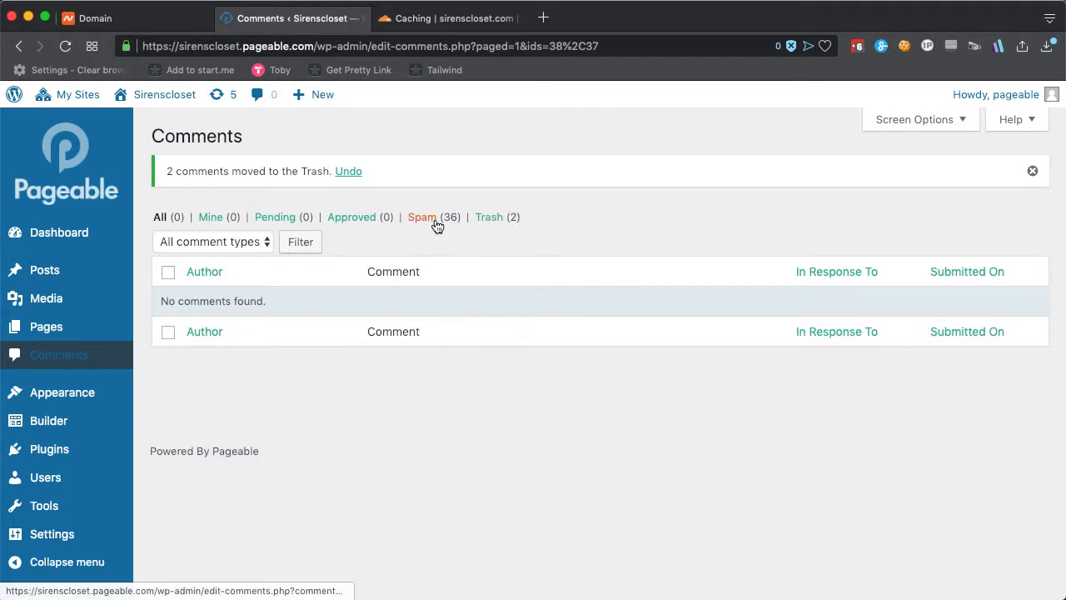
click(490, 218)
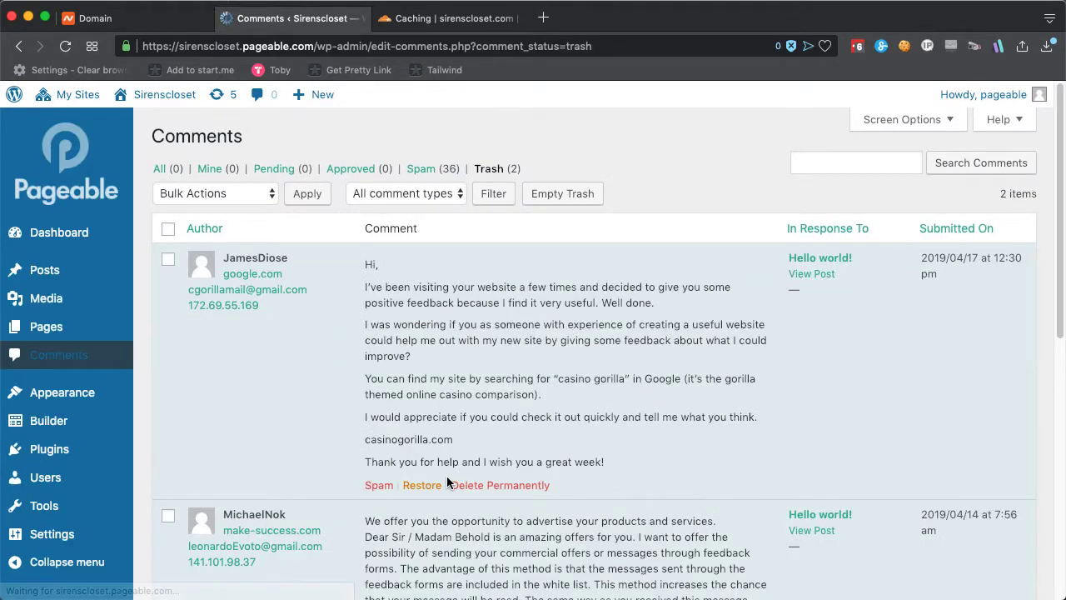
click(575, 203)
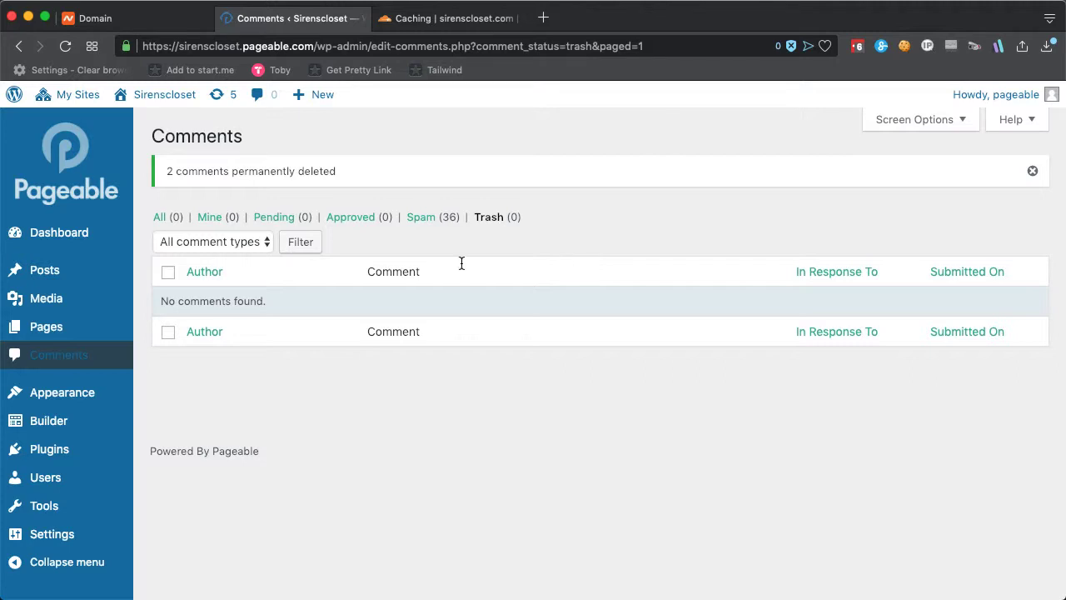
- Open the list of all blog posts
click(72, 284)
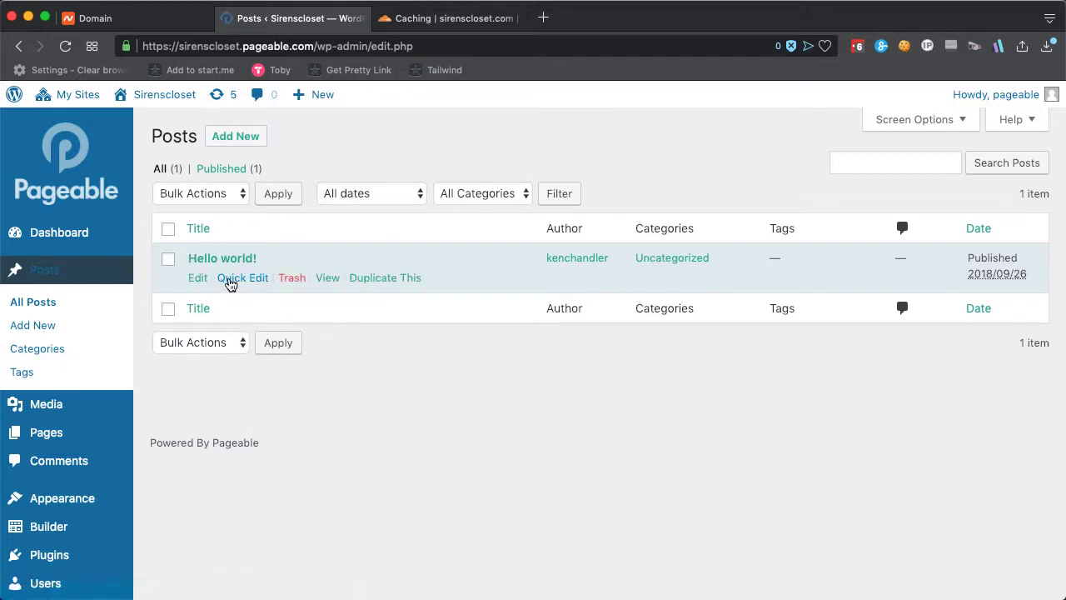
click(233, 283)
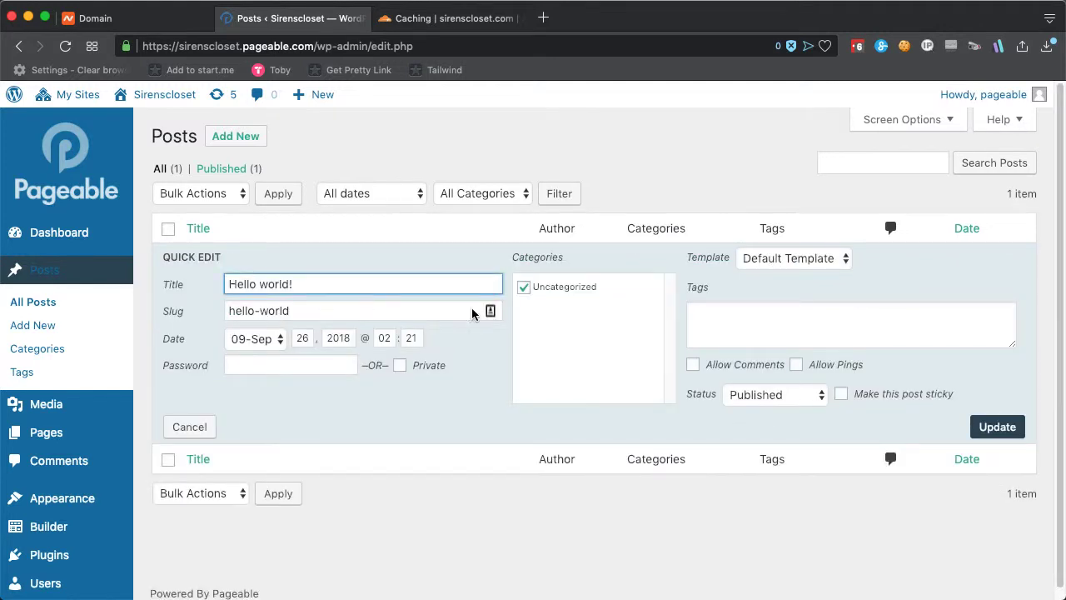
click(694, 367)
click(797, 364)
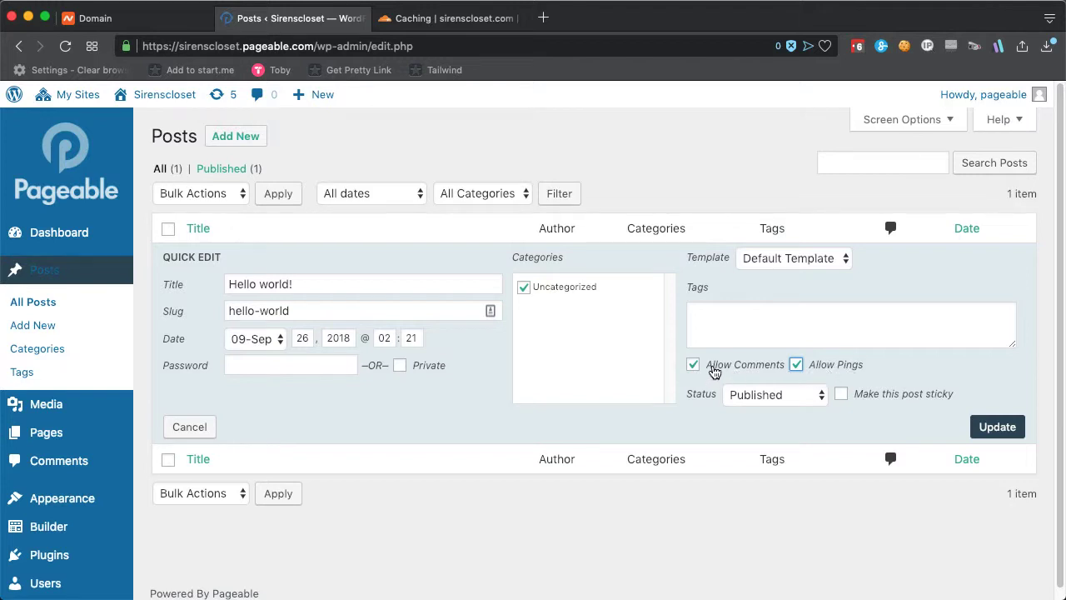
click(714, 371)
click(821, 369)
click(200, 430)
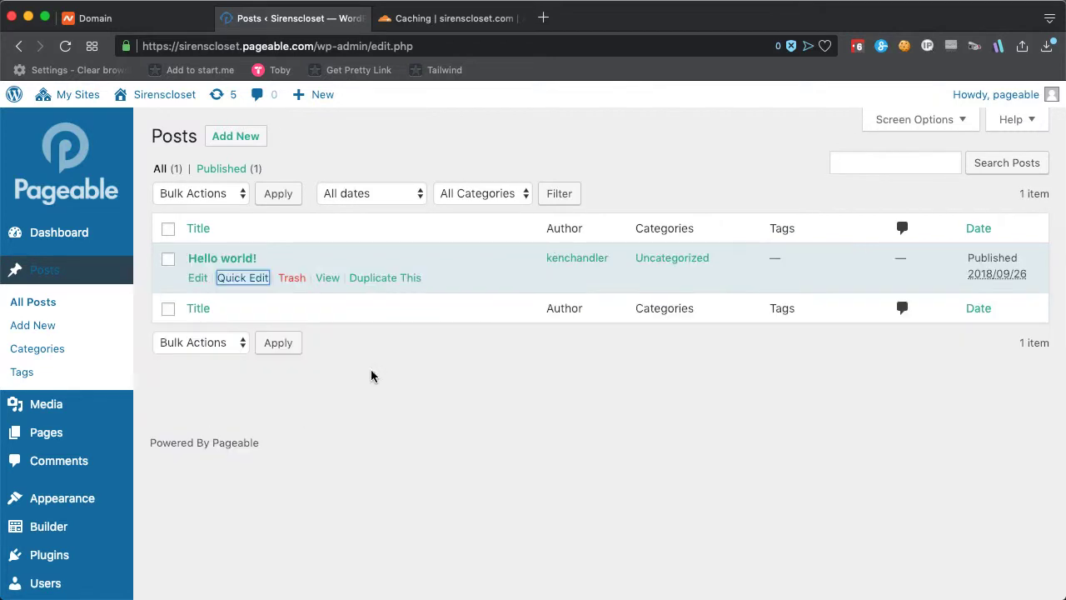
- Bulk edit all listed posts, setting both Comments and Pings to Do not allow, and update them
click(168, 230)
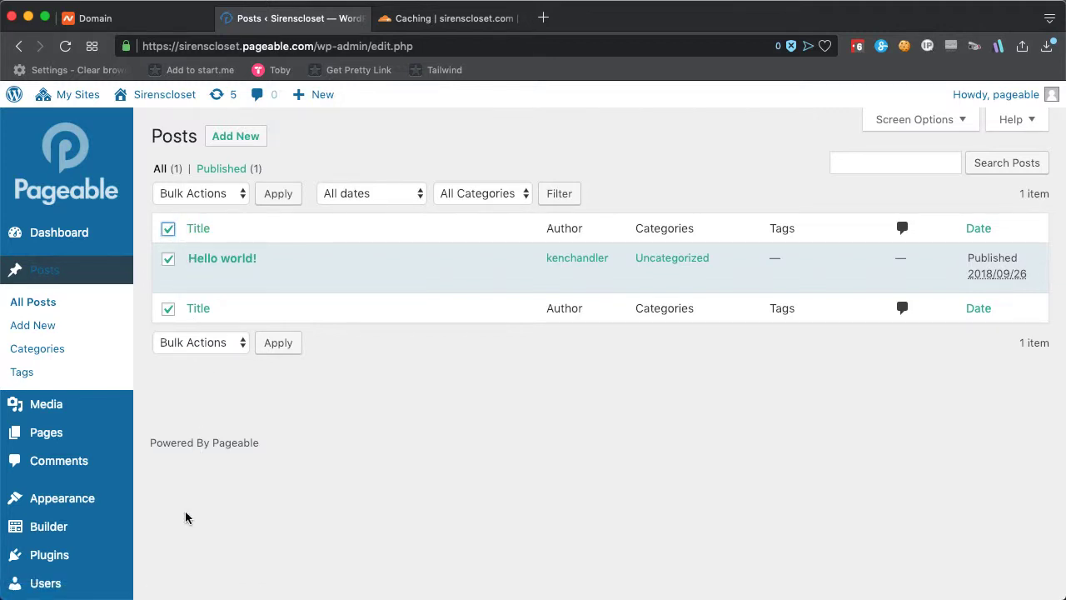
click(200, 194)
click(167, 208)
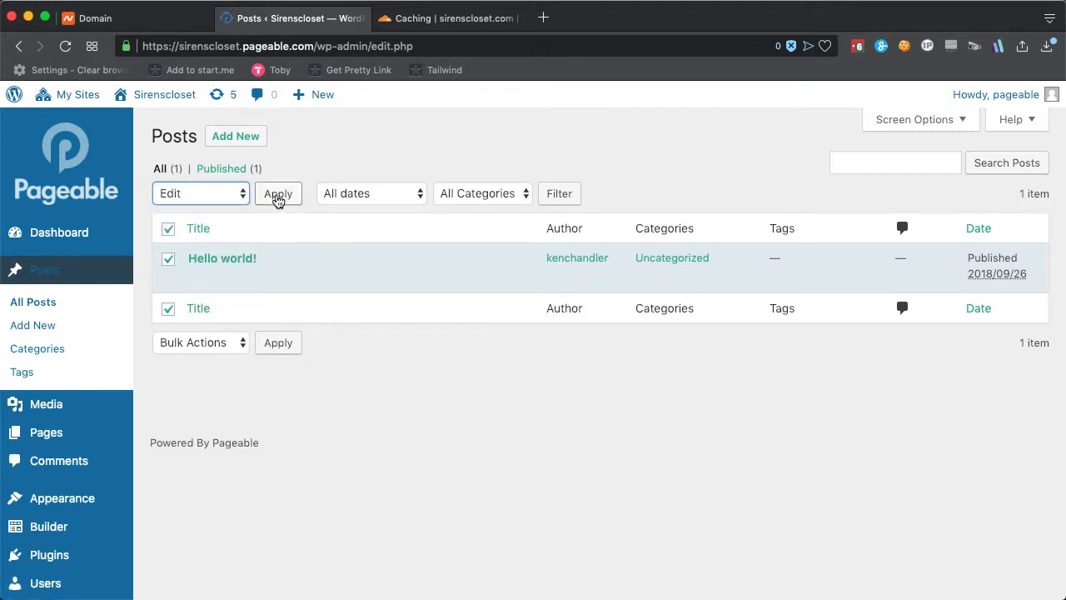
click(278, 195)
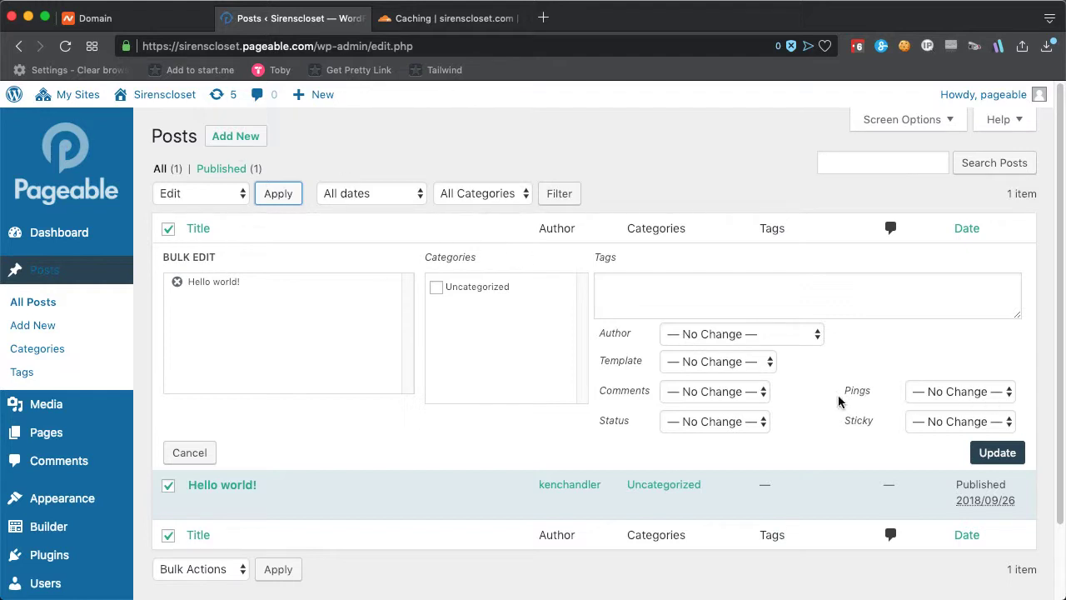
click(704, 392)
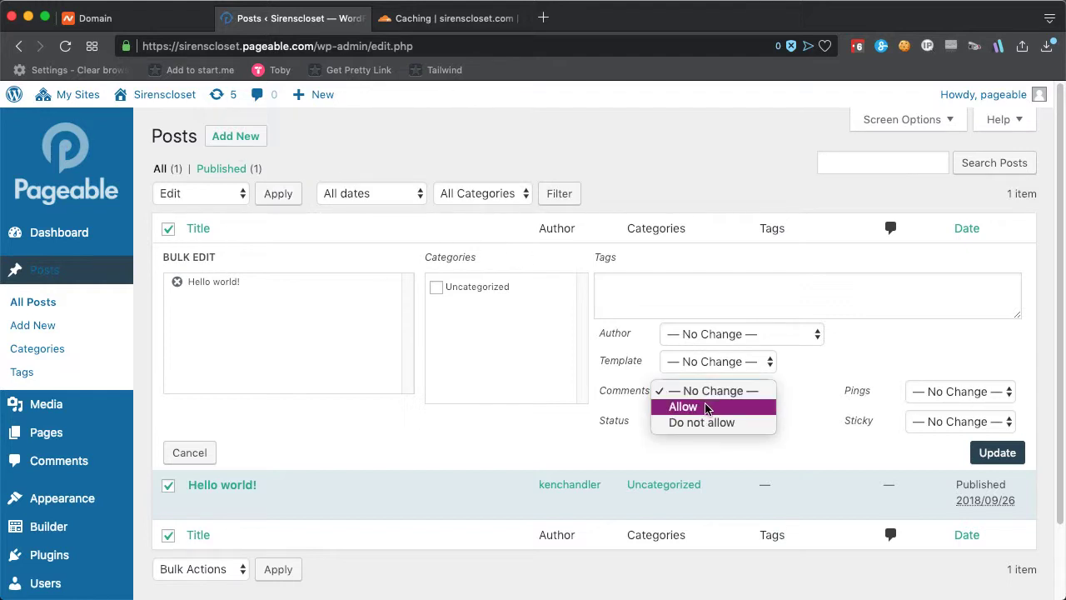
click(705, 423)
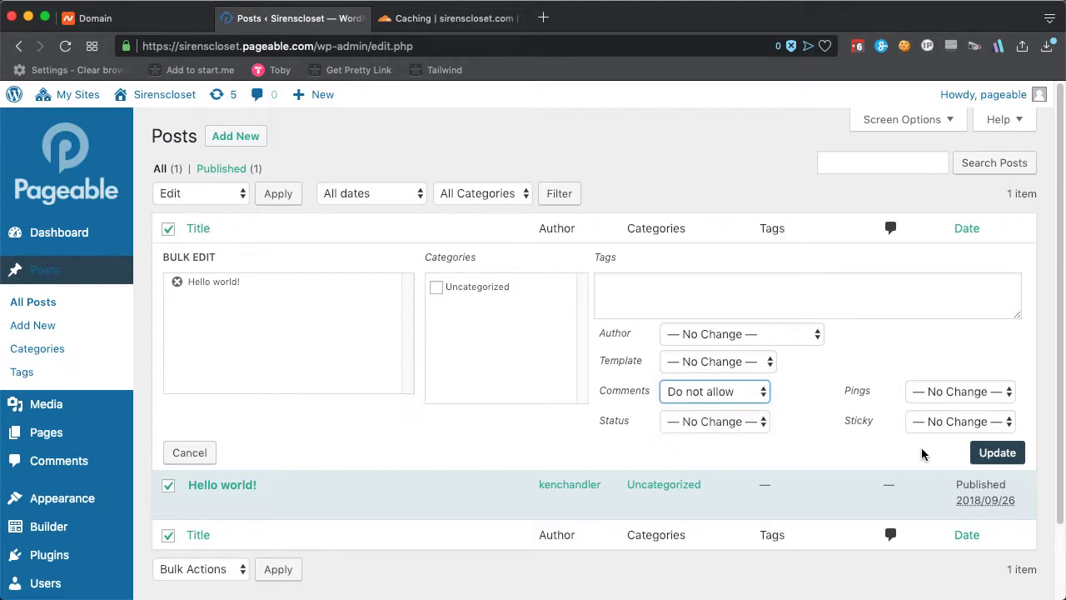
click(948, 398)
click(940, 421)
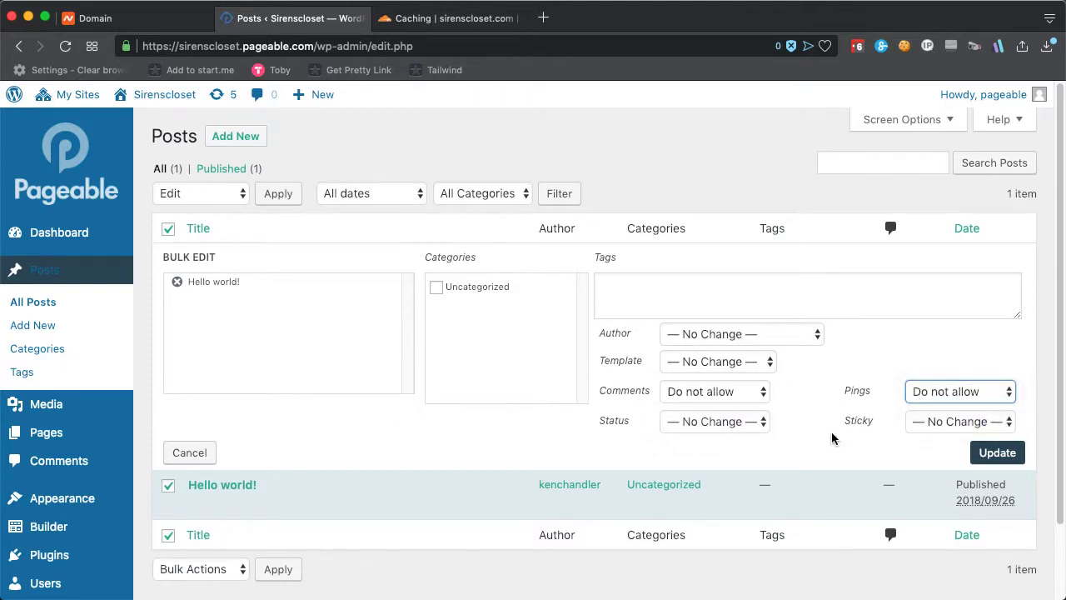
click(998, 453)
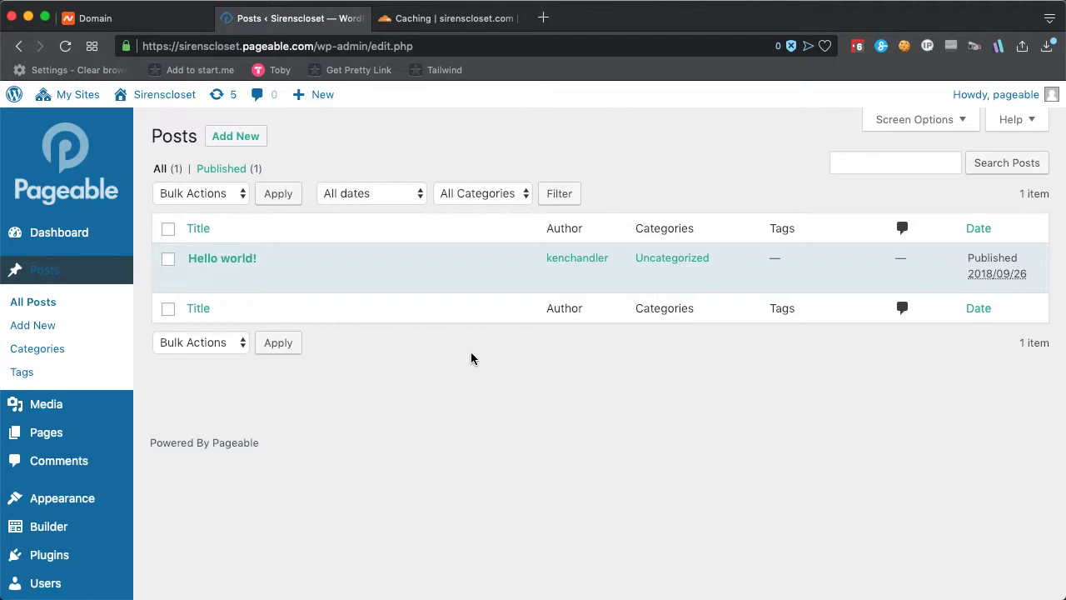
- Disable all three default article options in the Discussion settings (notifying linked blogs, link notifications, comments on new articles) and save the changes
mouse_move(44, 569)
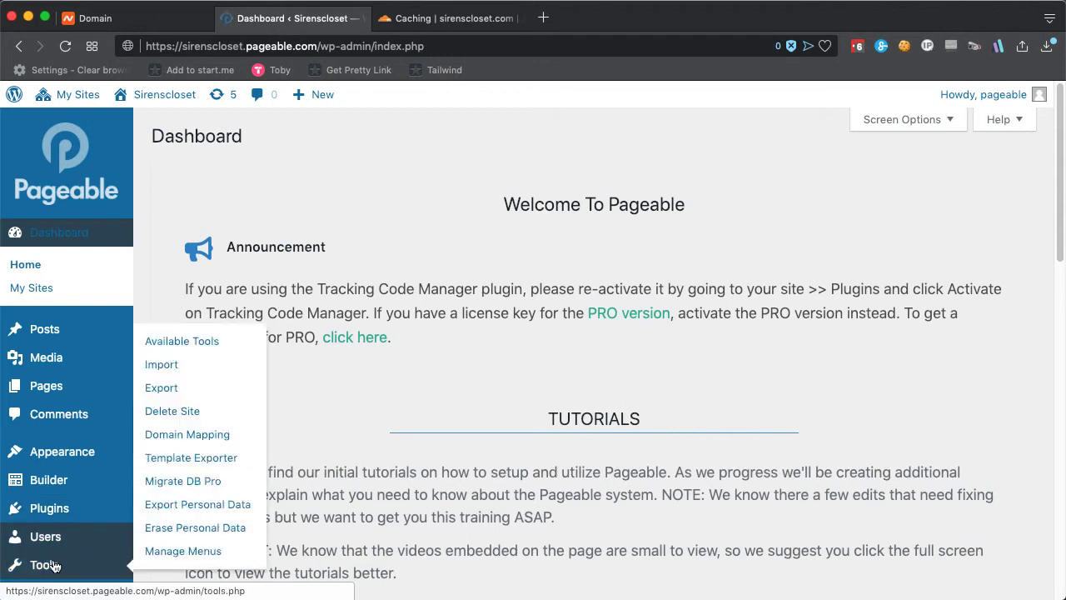
mouse_move(42, 593)
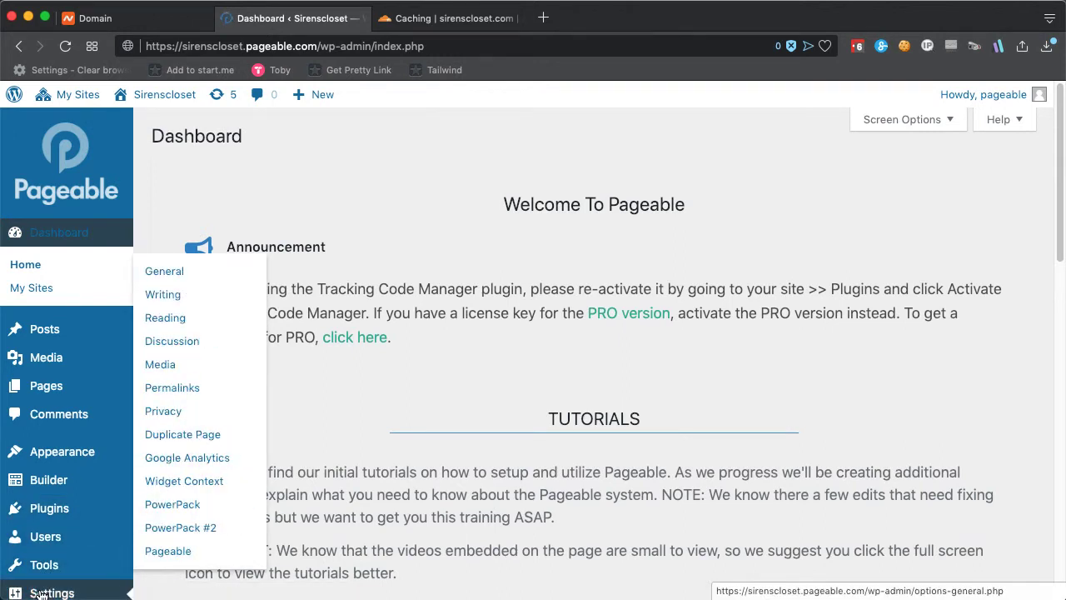
click(191, 344)
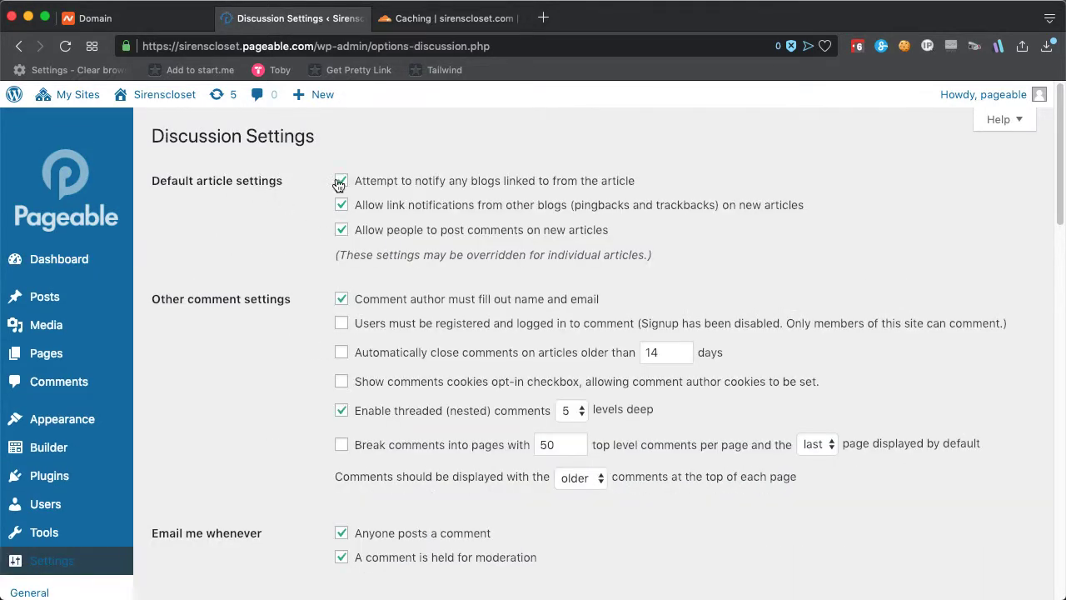
click(471, 185)
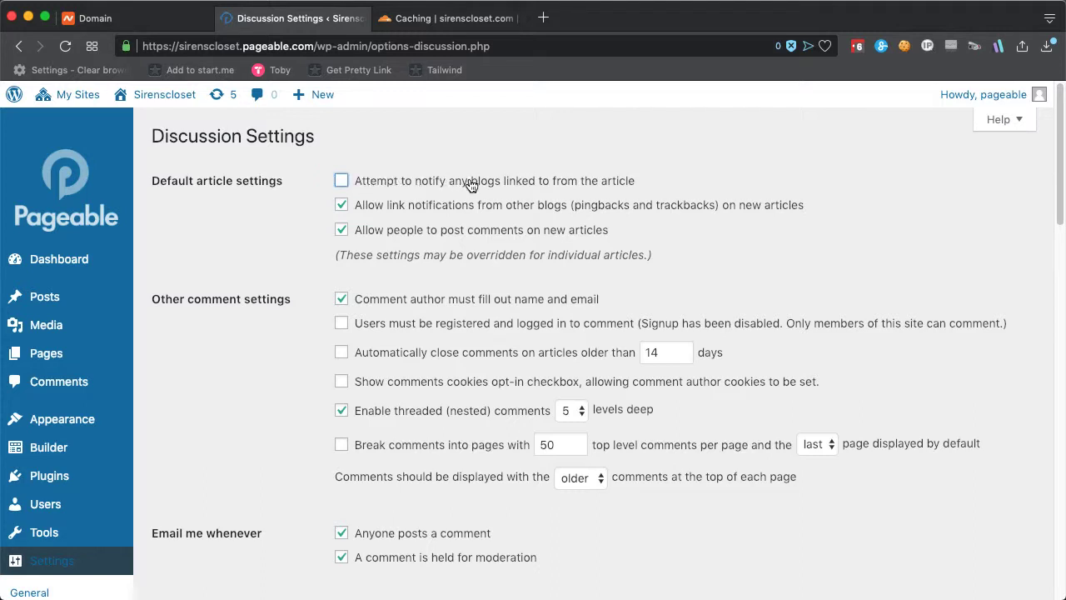
click(417, 208)
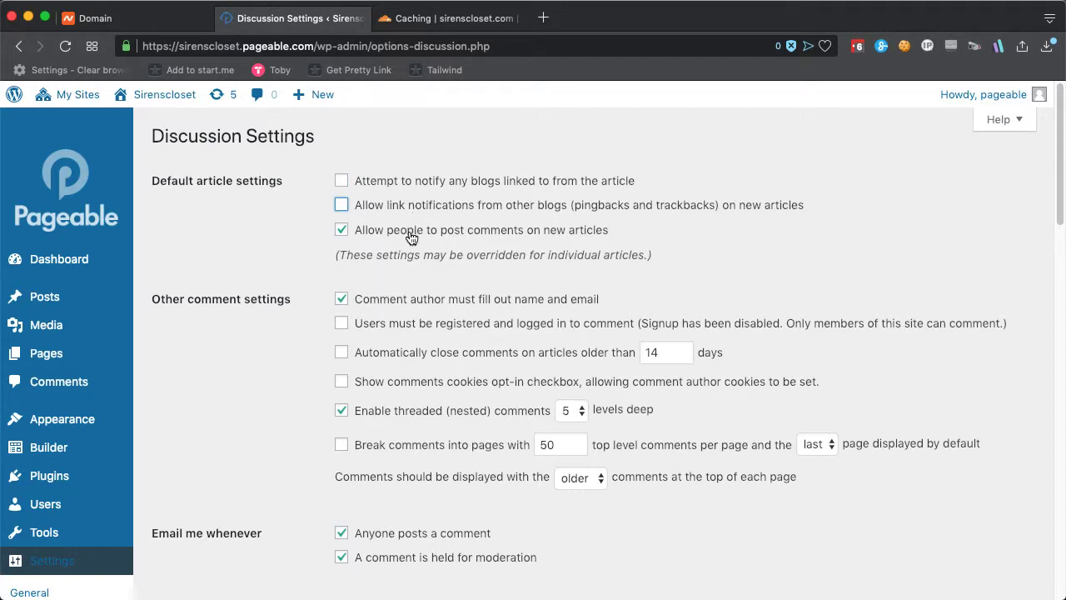
click(409, 235)
scroll(273, 450, down, 10)
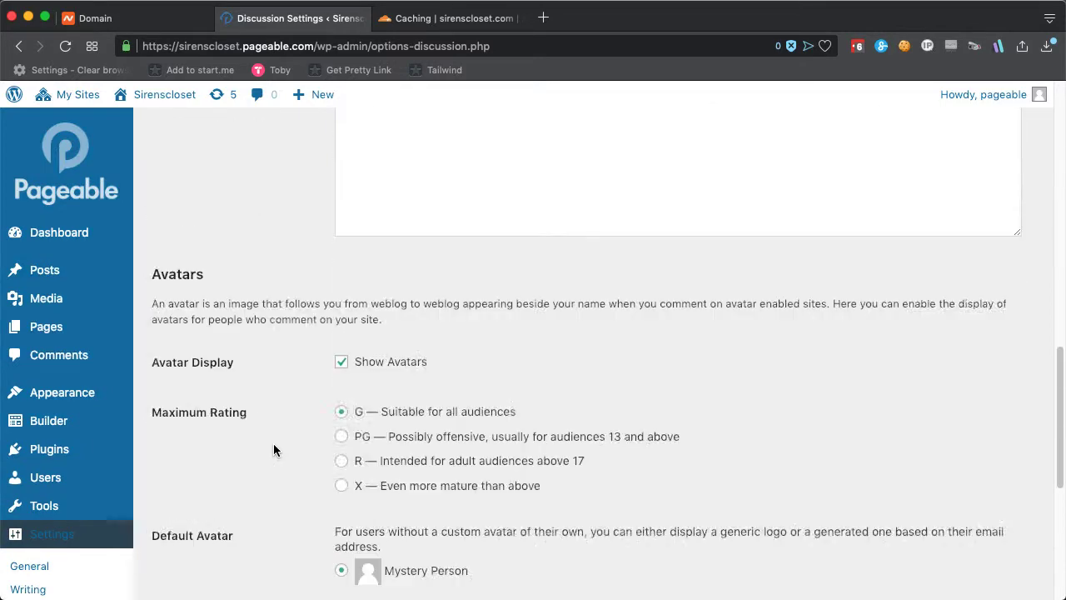
scroll(232, 539, down, 5)
click(217, 483)
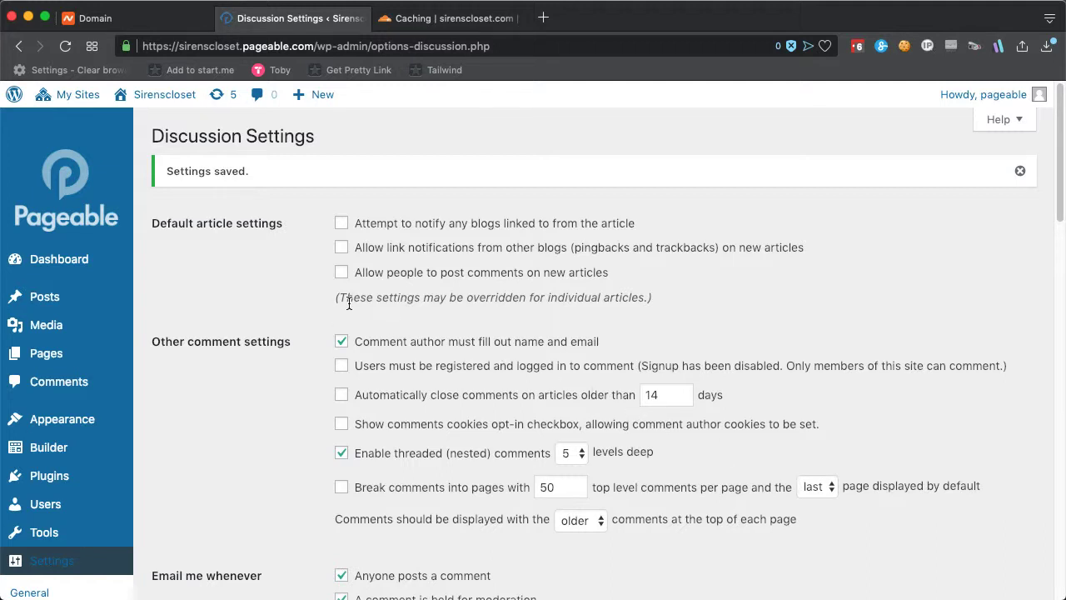
- Open the Hello world! post for quick editing in the posts list and enable Allow Comments
mouse_move(86, 299)
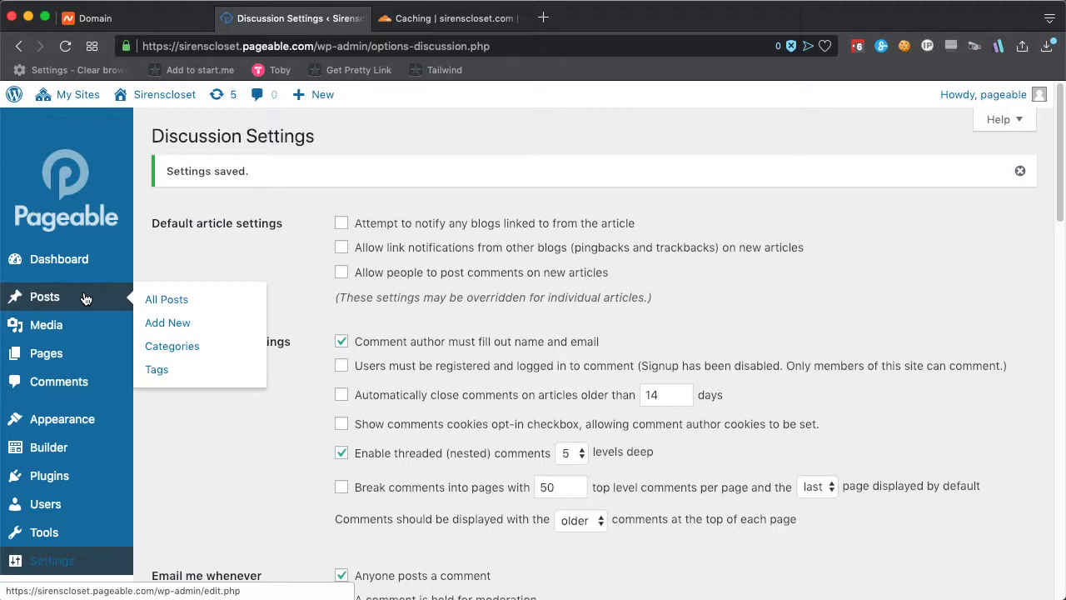
click(85, 299)
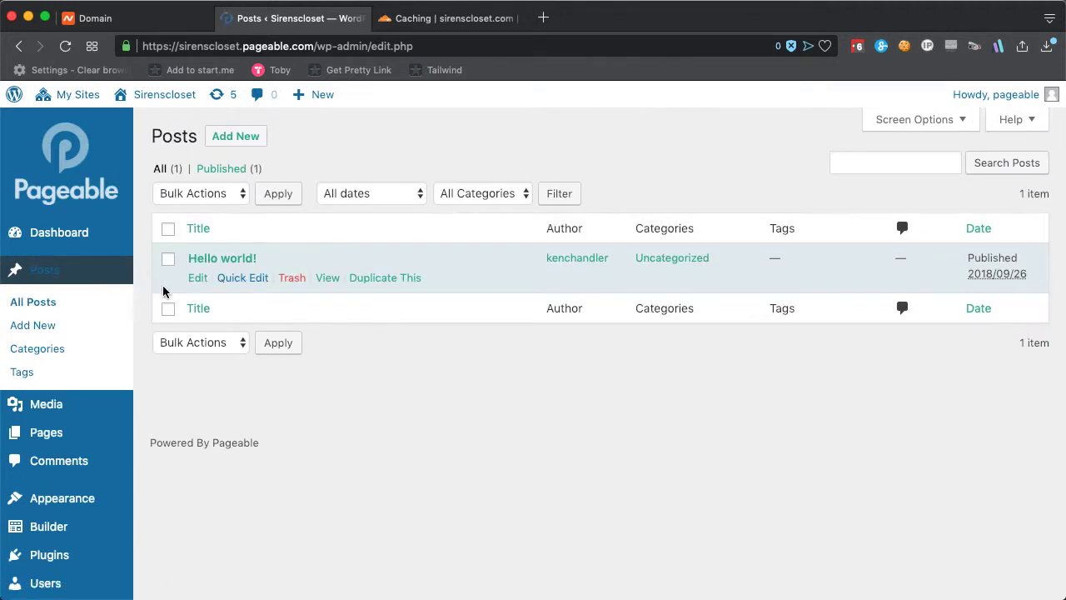
click(227, 277)
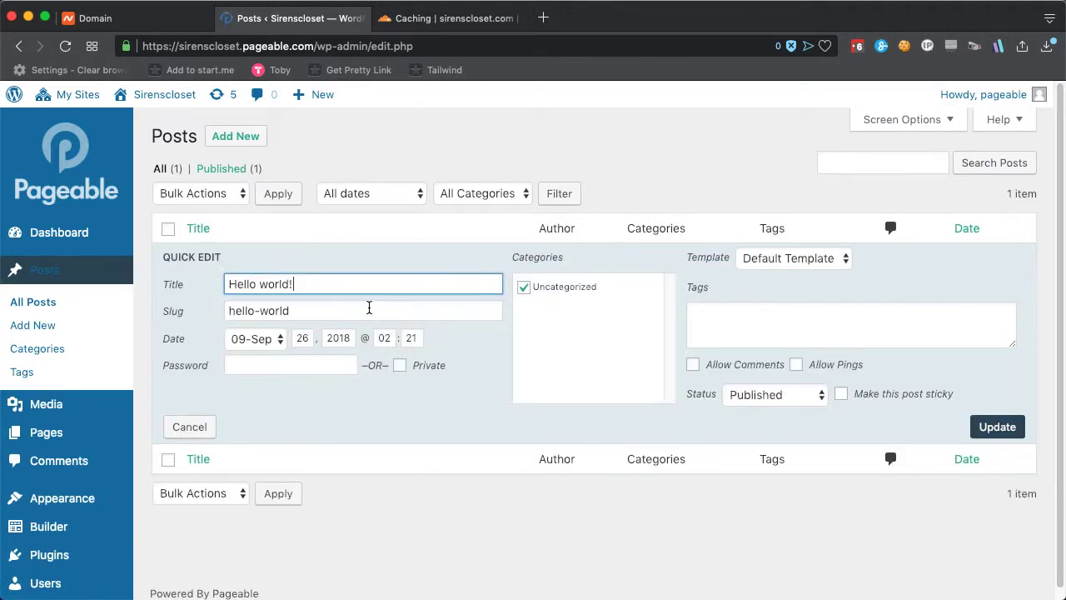
click(749, 369)
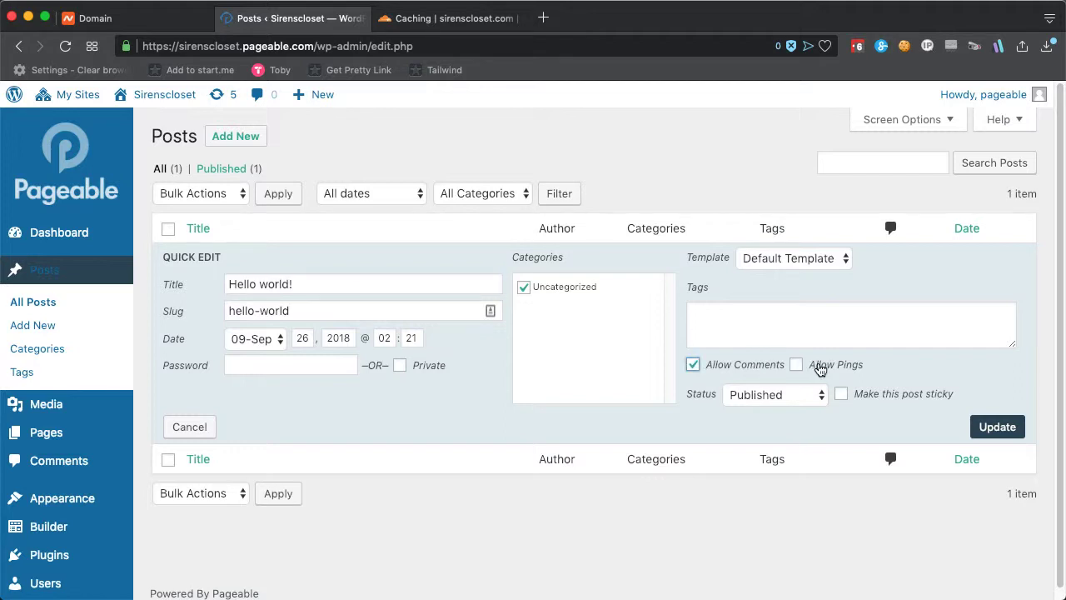